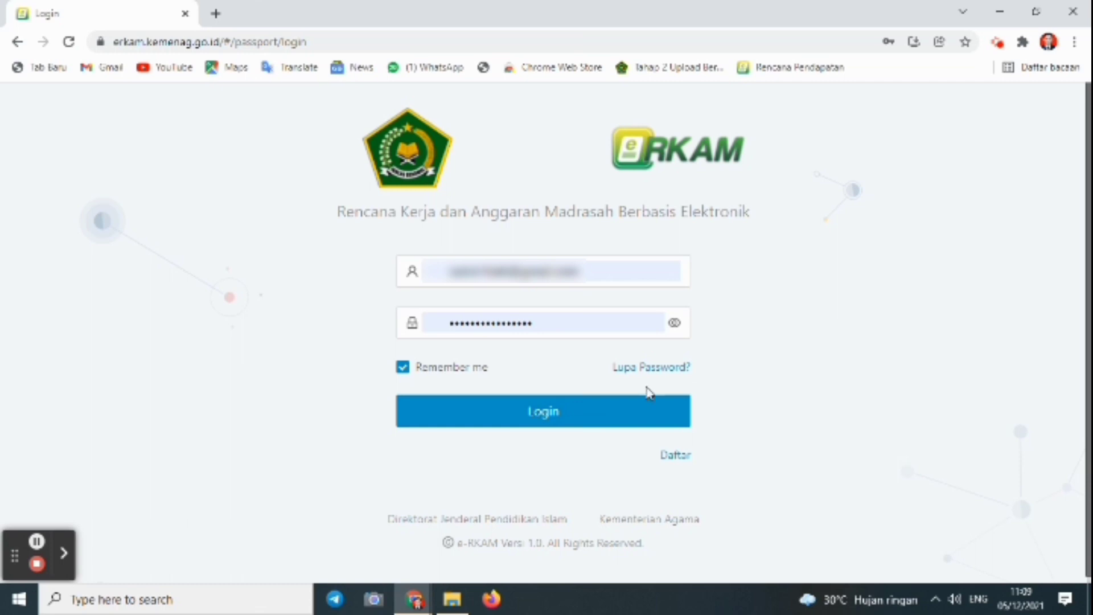
Log in with the prefilled credentials and open the Kegiatan reference list
click(580, 414)
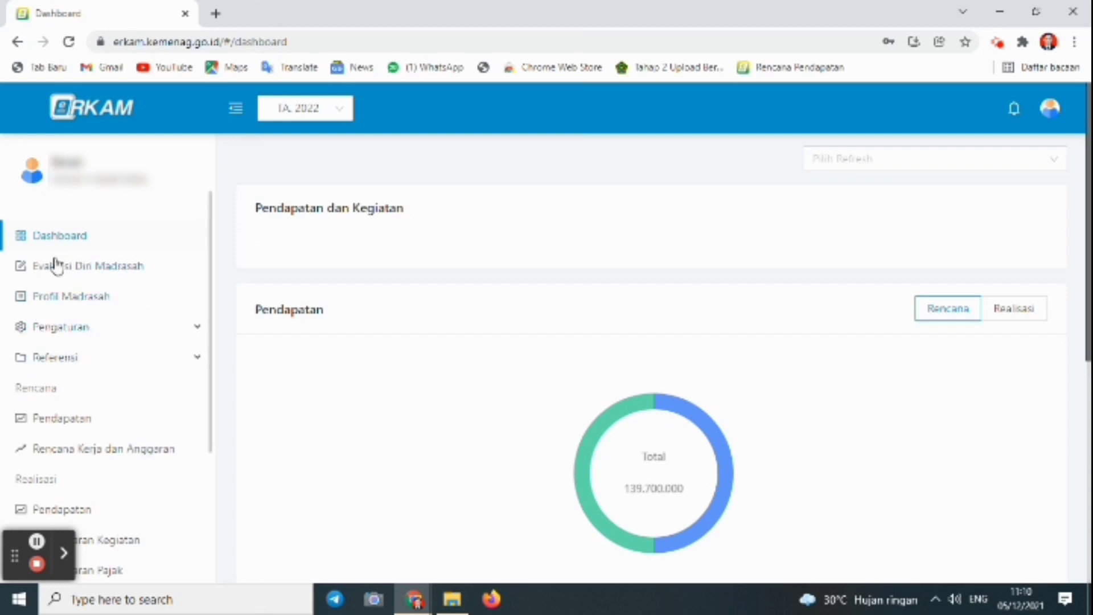
click(58, 362)
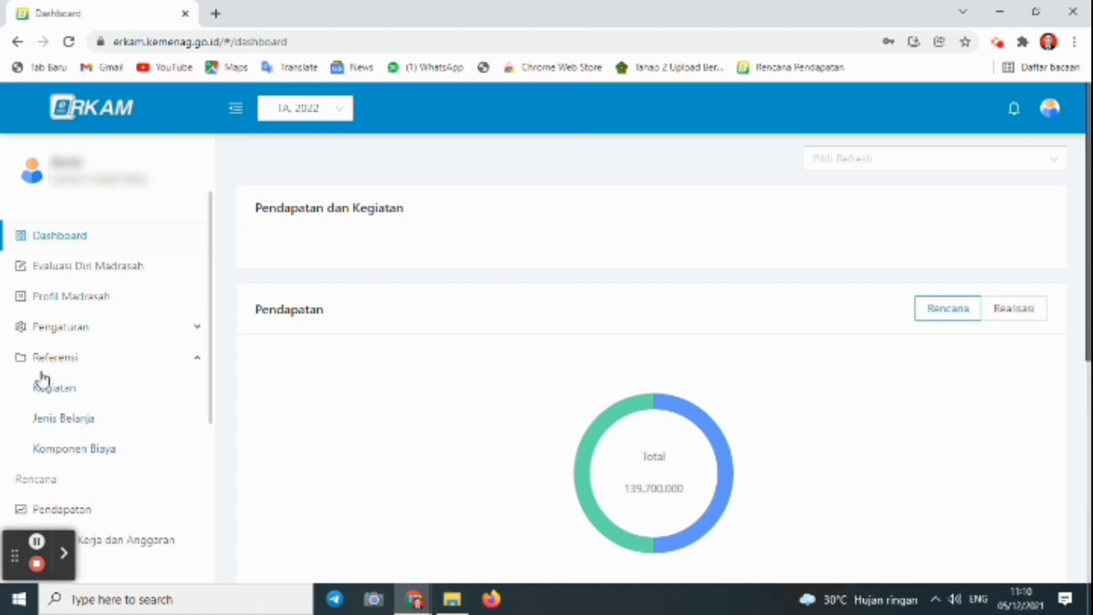
click(41, 393)
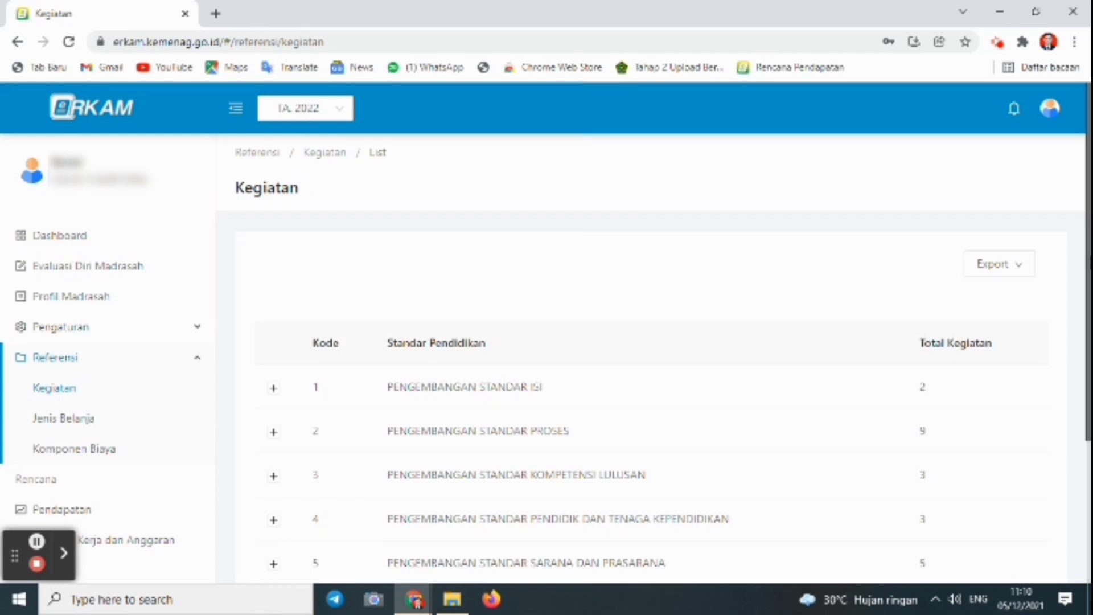
drag(1087, 252, 1086, 348)
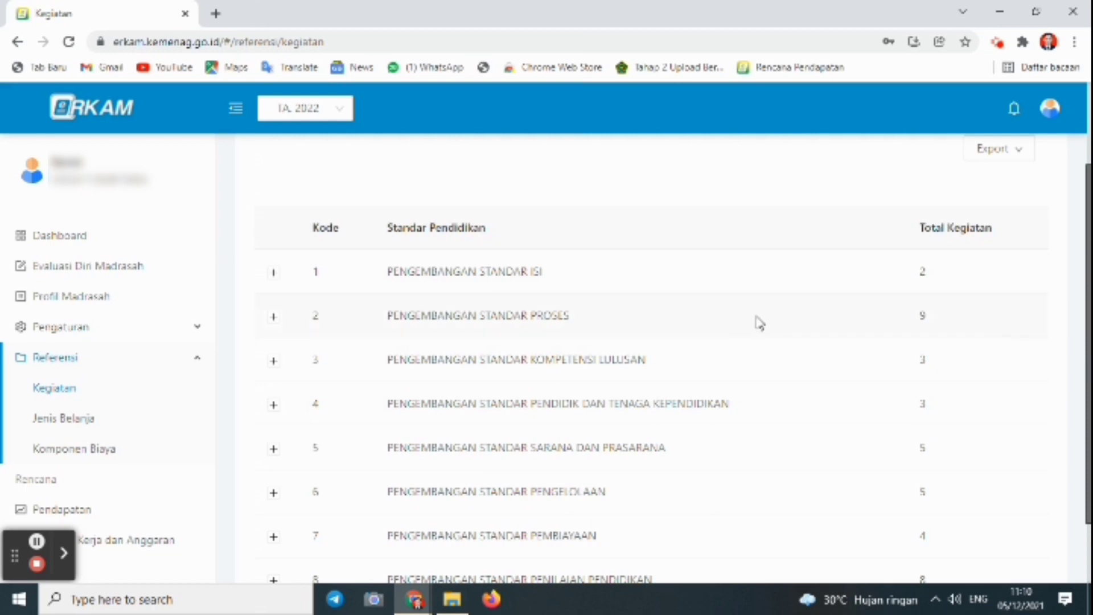
Expand PENGEMBANGAN STANDAR ISI and view the sub-activities of Kegiatan Pengembangan Standar Isi Lainnya and Pengelolaan Kurikulum 2013
click(274, 273)
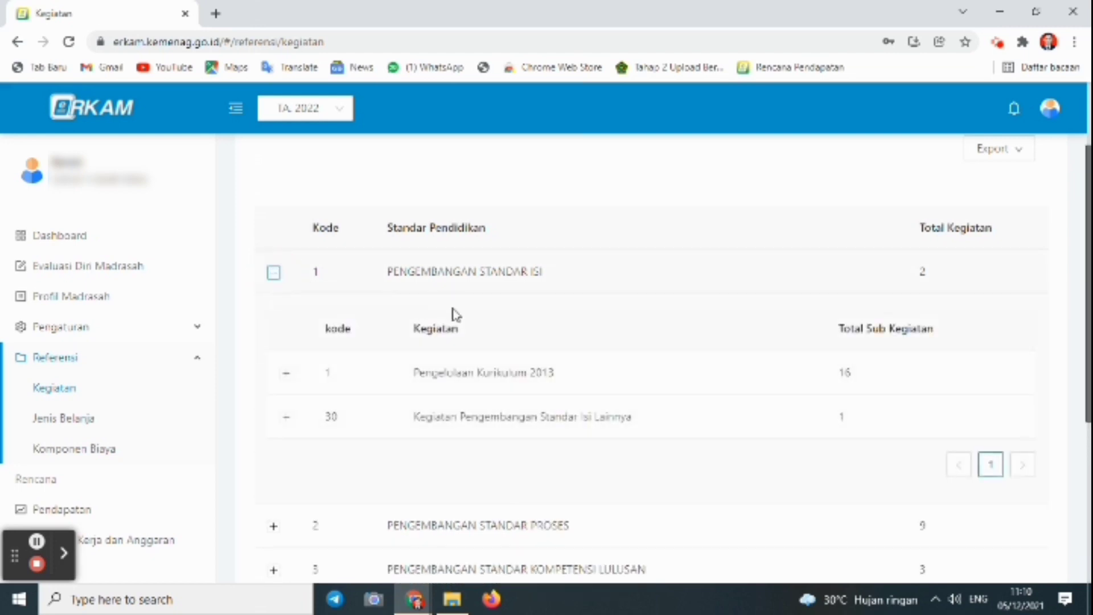
click(288, 419)
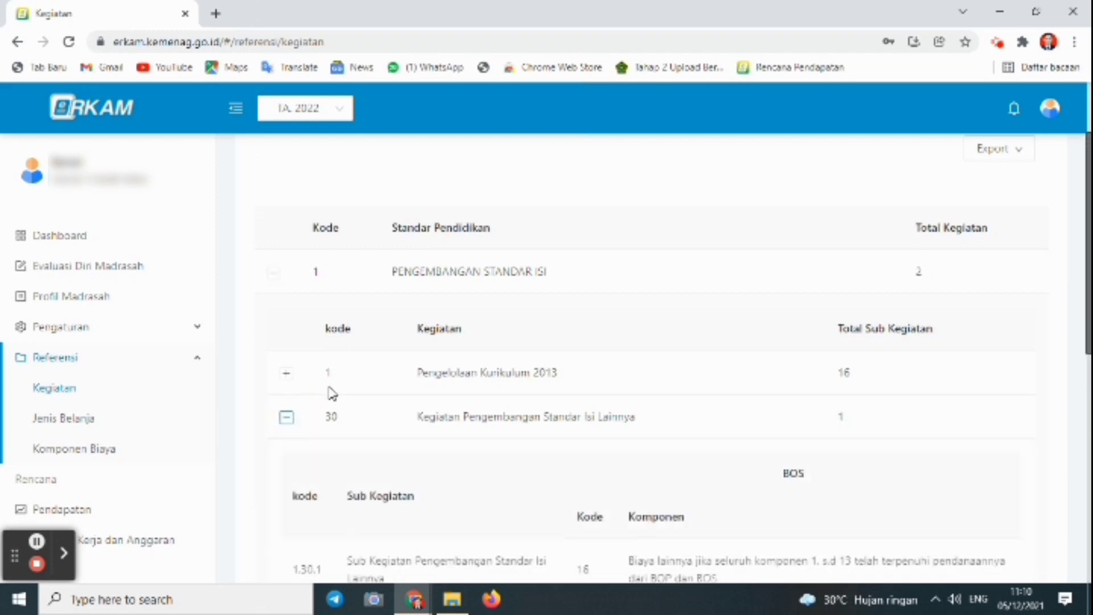
click(286, 374)
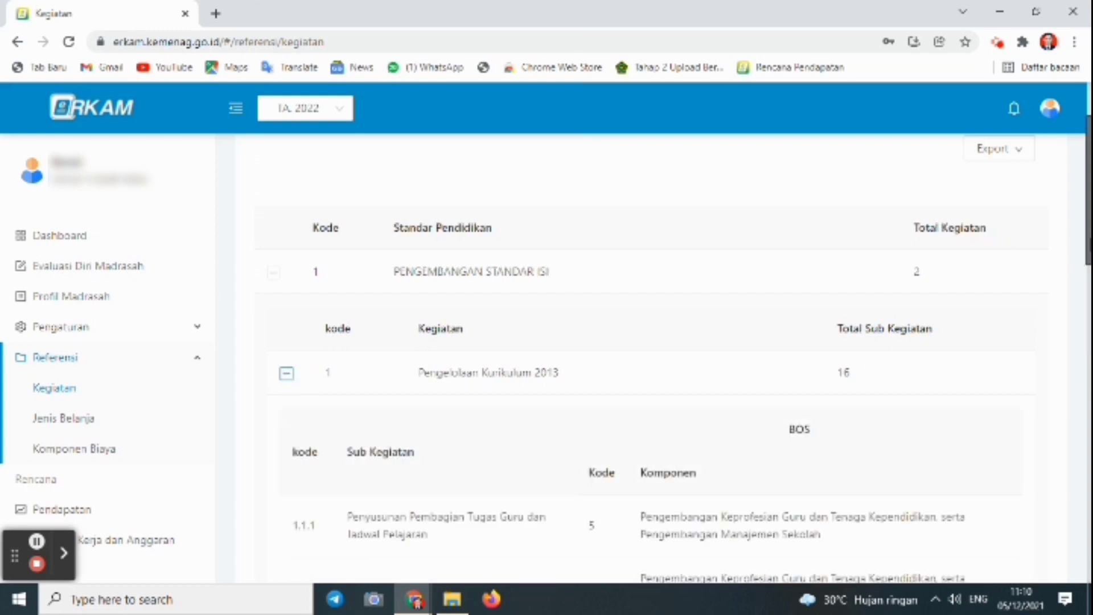
drag(1085, 248, 1085, 287)
drag(1089, 228, 1062, 488)
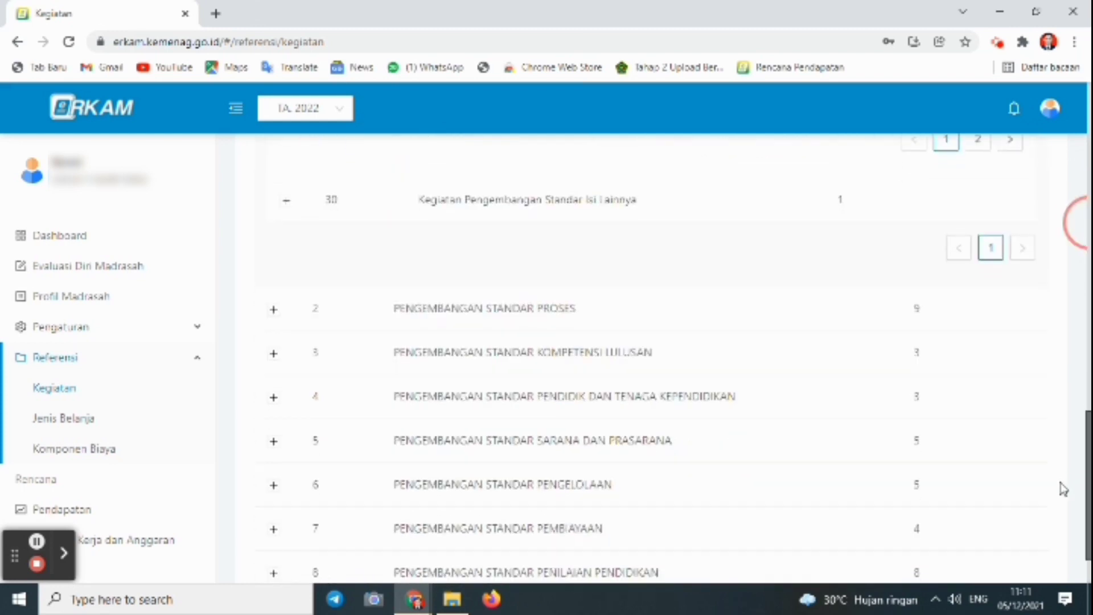
Expand PENGEMBANGAN STANDAR PROSES and review the sub-activities of Pengelolaan Kegiatan Belajar Mengajar
click(276, 312)
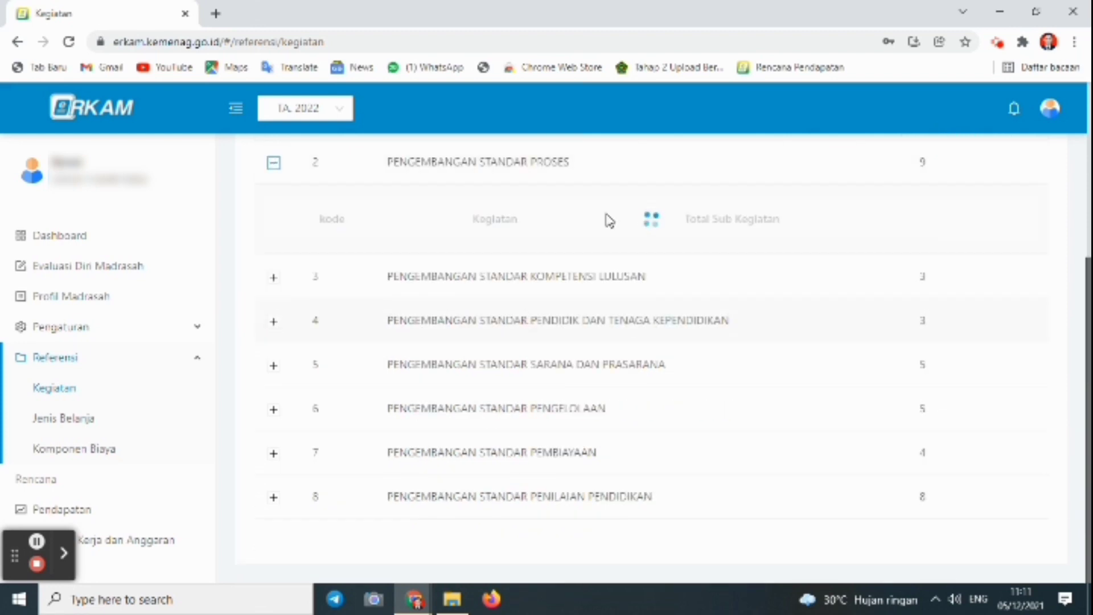
drag(1085, 415, 1057, 224)
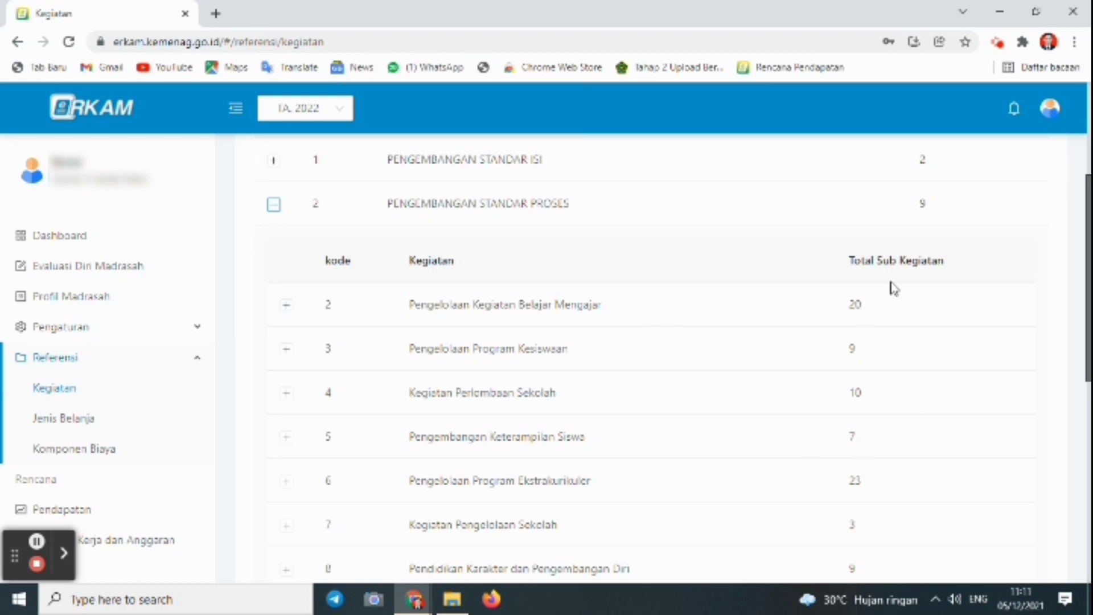
click(288, 318)
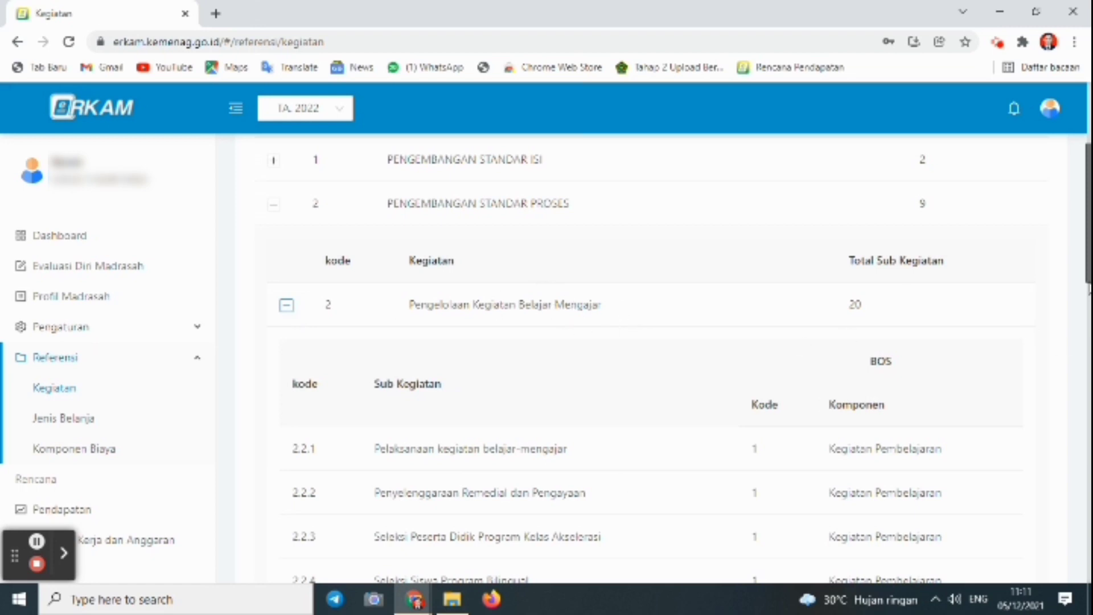
drag(1088, 290, 1059, 558)
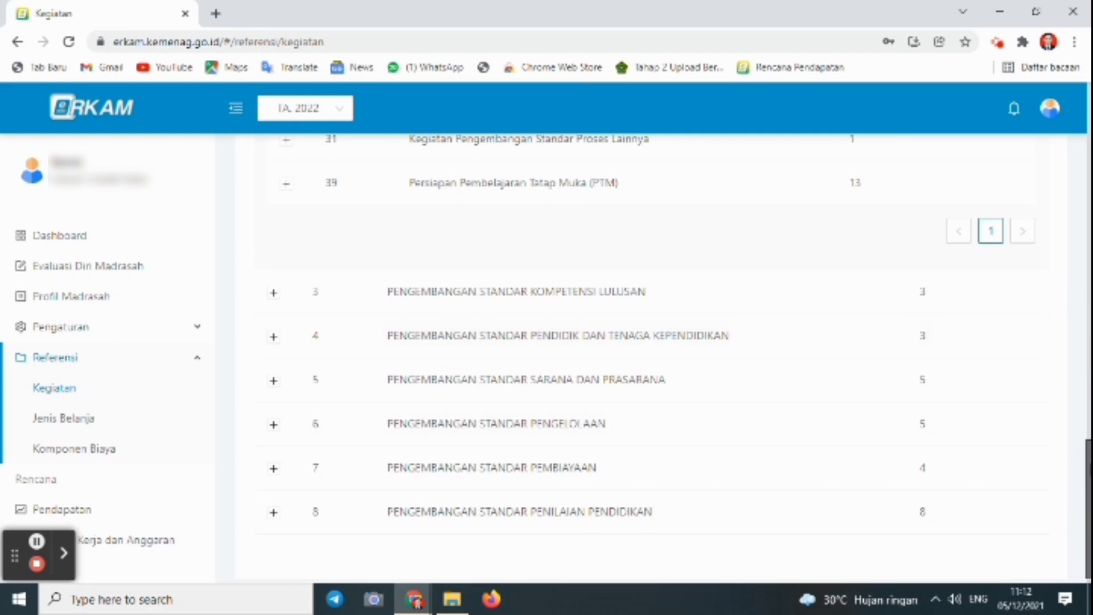
scroll(1085, 456, up, 1)
drag(1089, 465, 1087, 113)
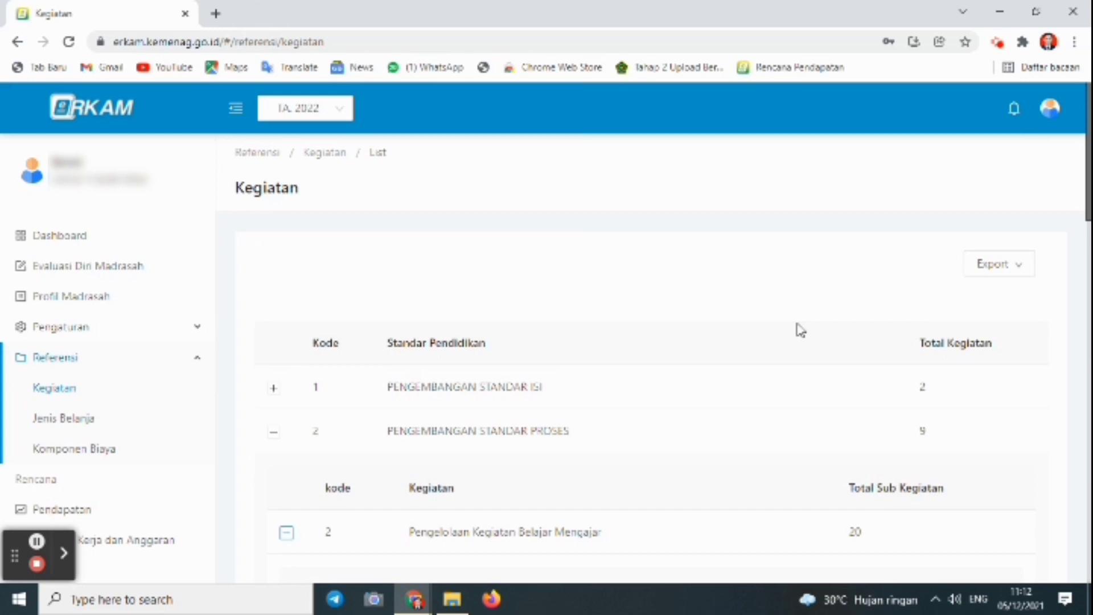
Export the Kegiatan list as an Excel file and open the downloaded workbook
click(62, 387)
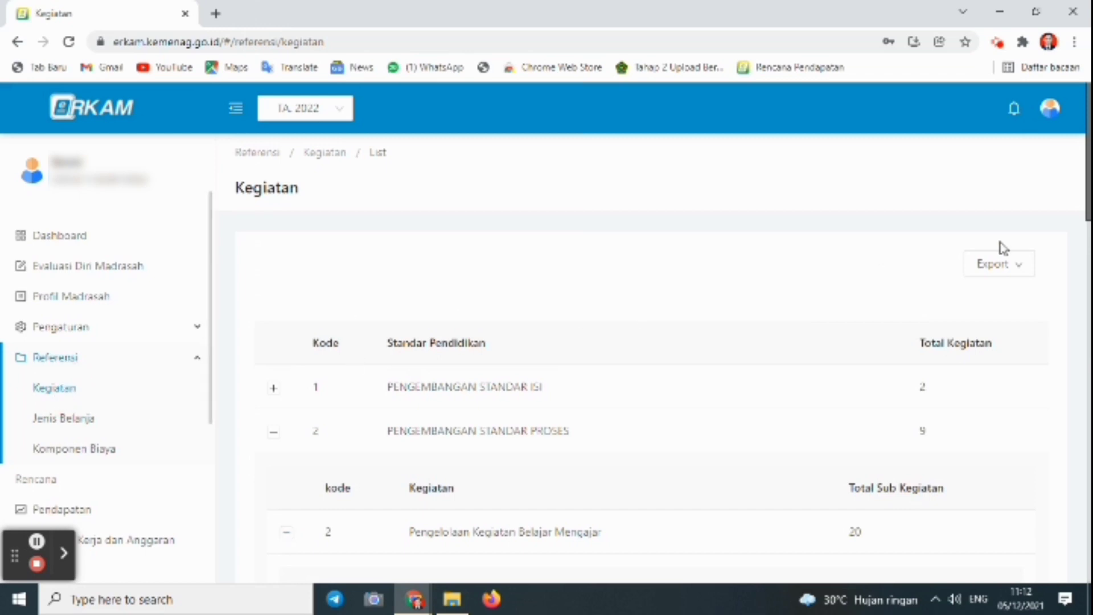
click(1001, 266)
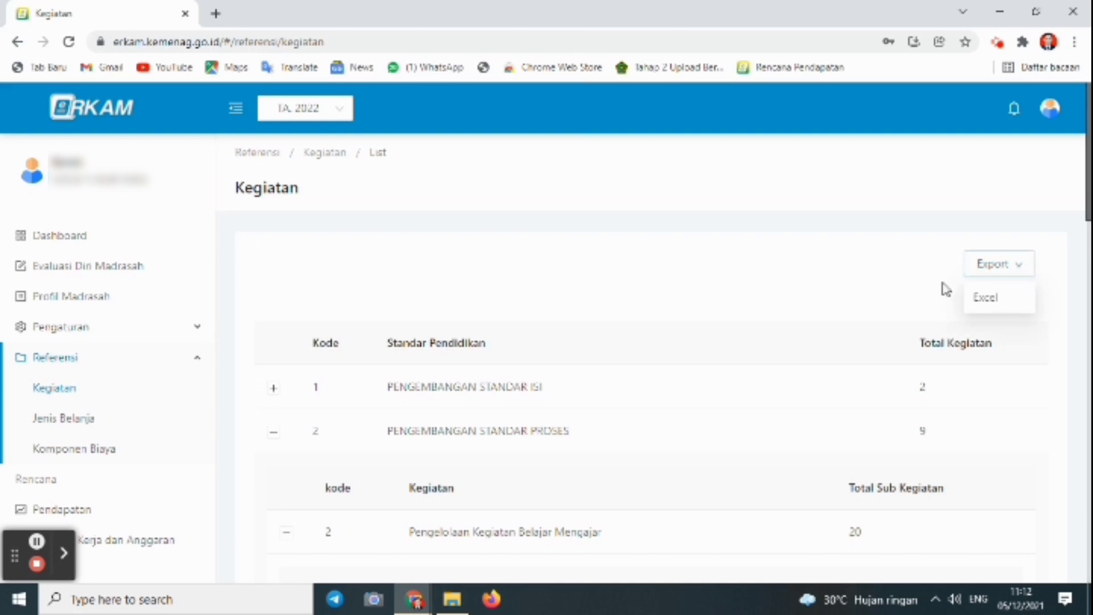
click(994, 263)
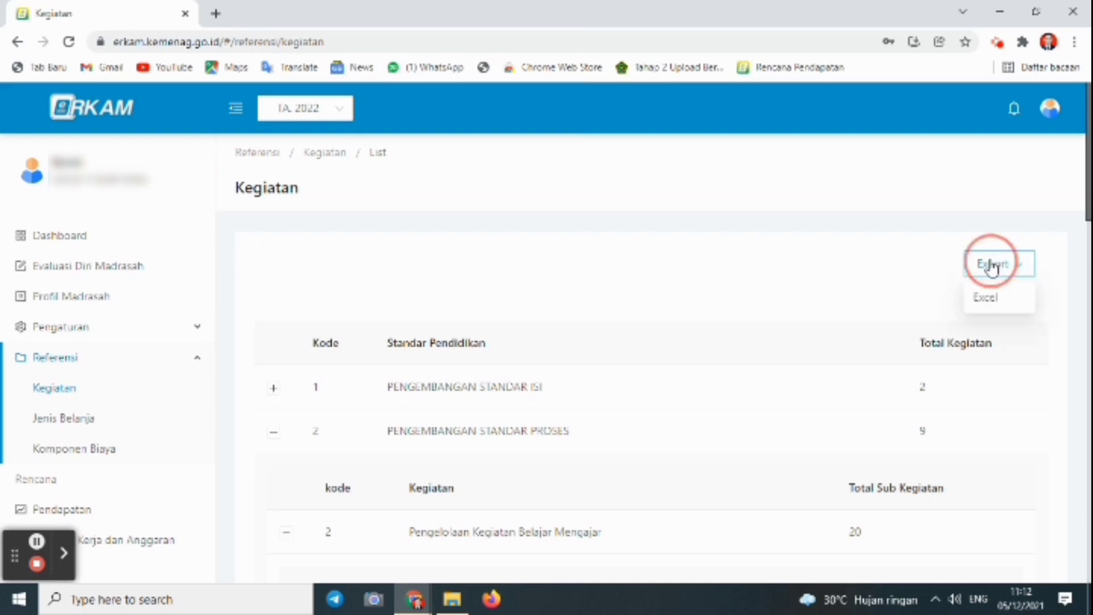
click(991, 301)
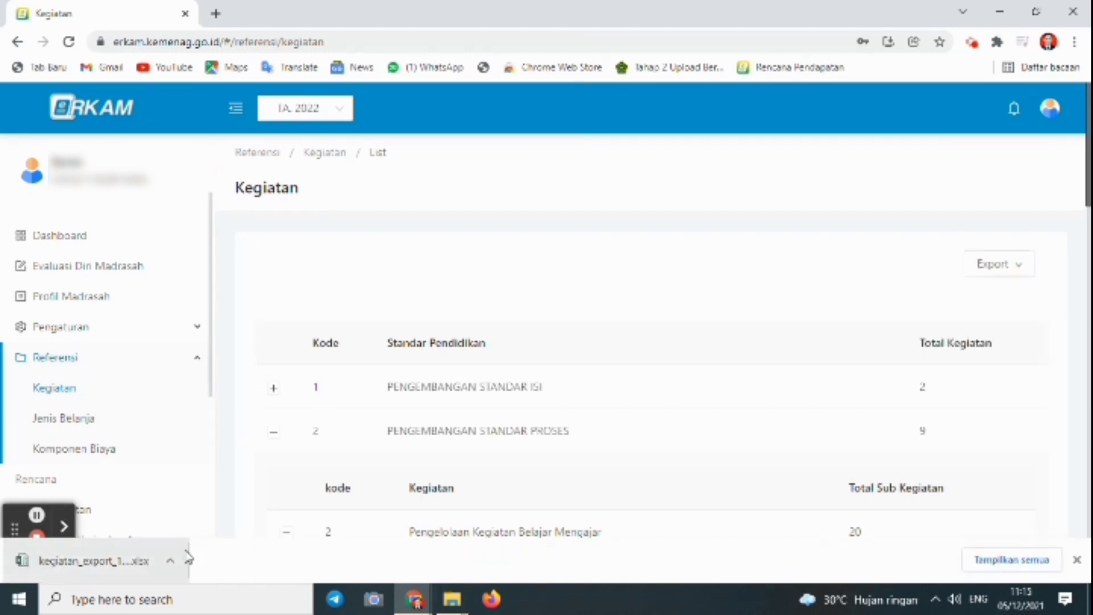
click(171, 561)
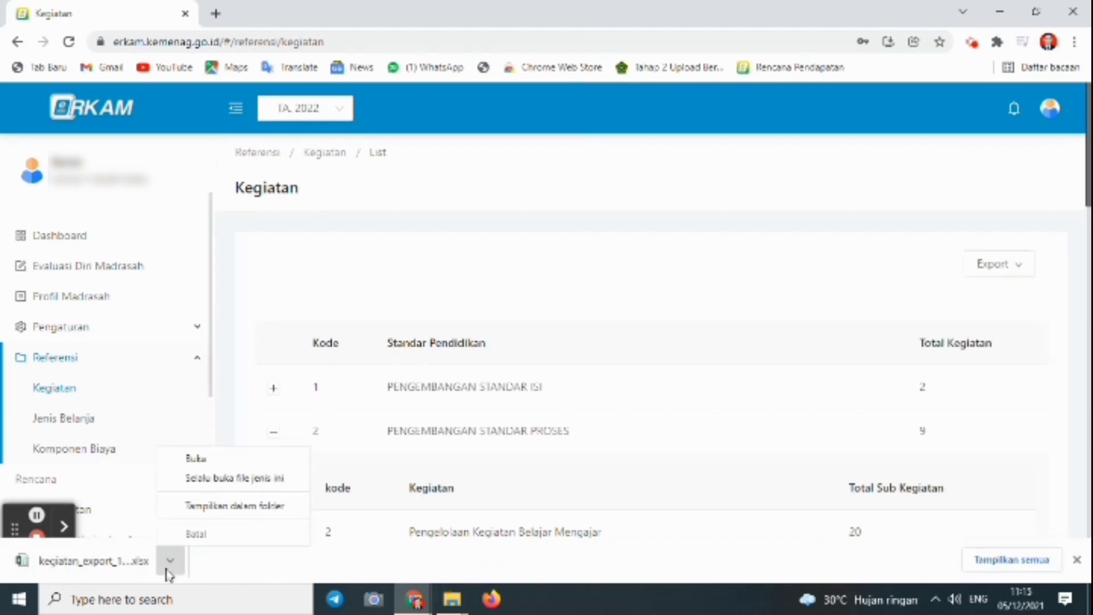
click(206, 464)
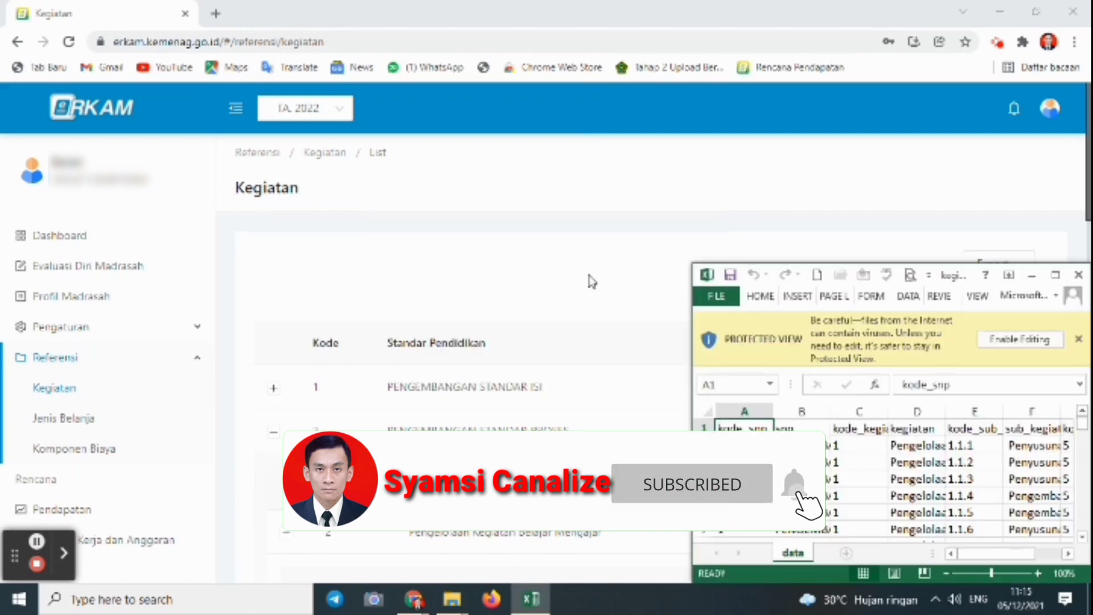
Maximize the exported Kegiatan workbook, enable editing and widen the kegiatan column to review its rows
click(1054, 277)
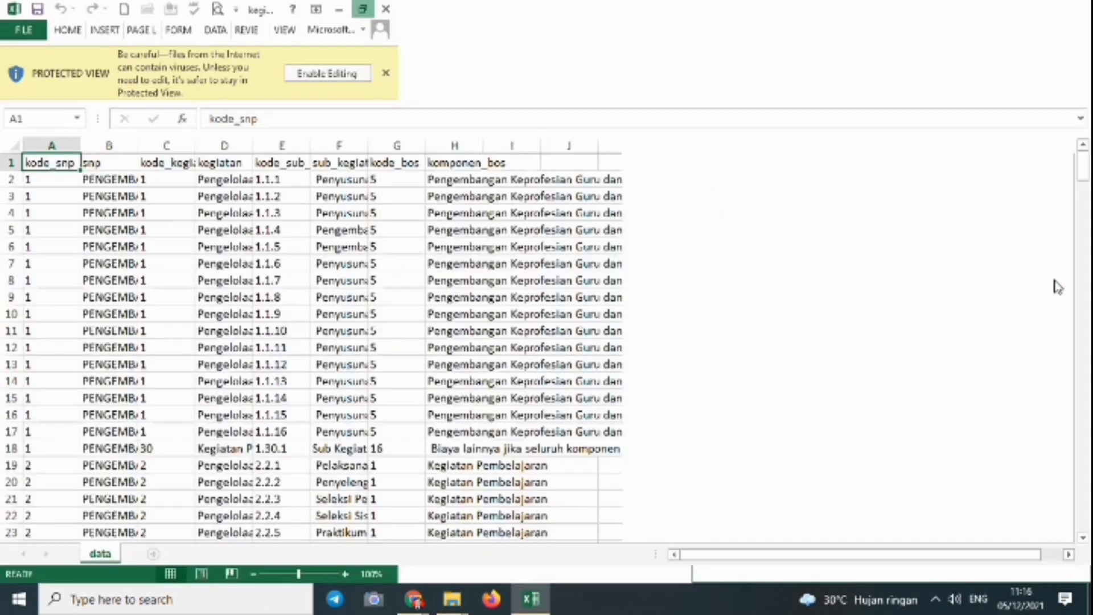
click(674, 59)
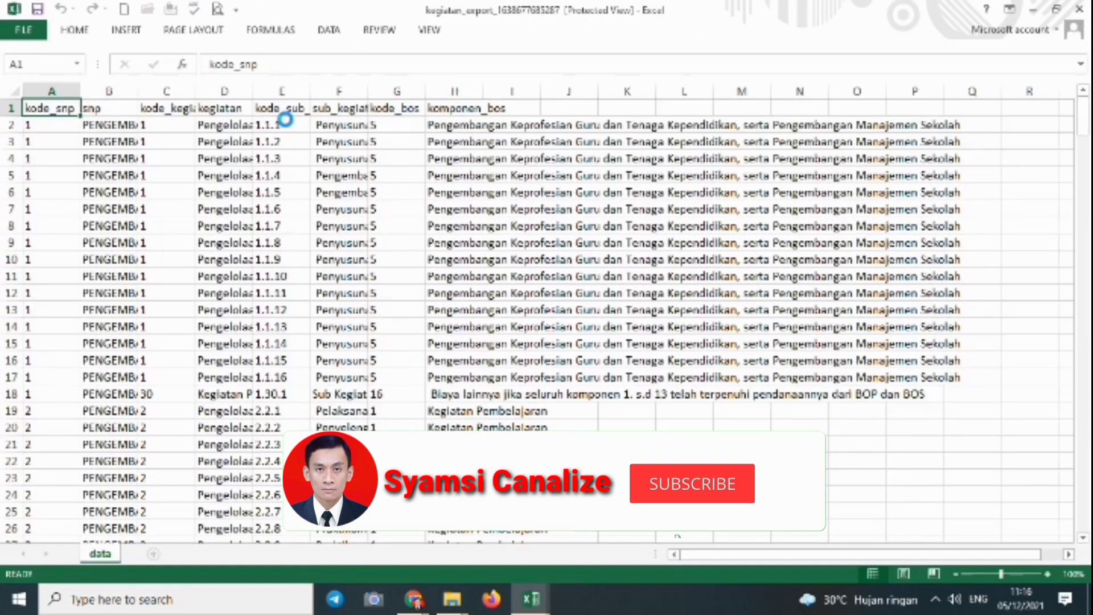
drag(253, 160, 561, 163)
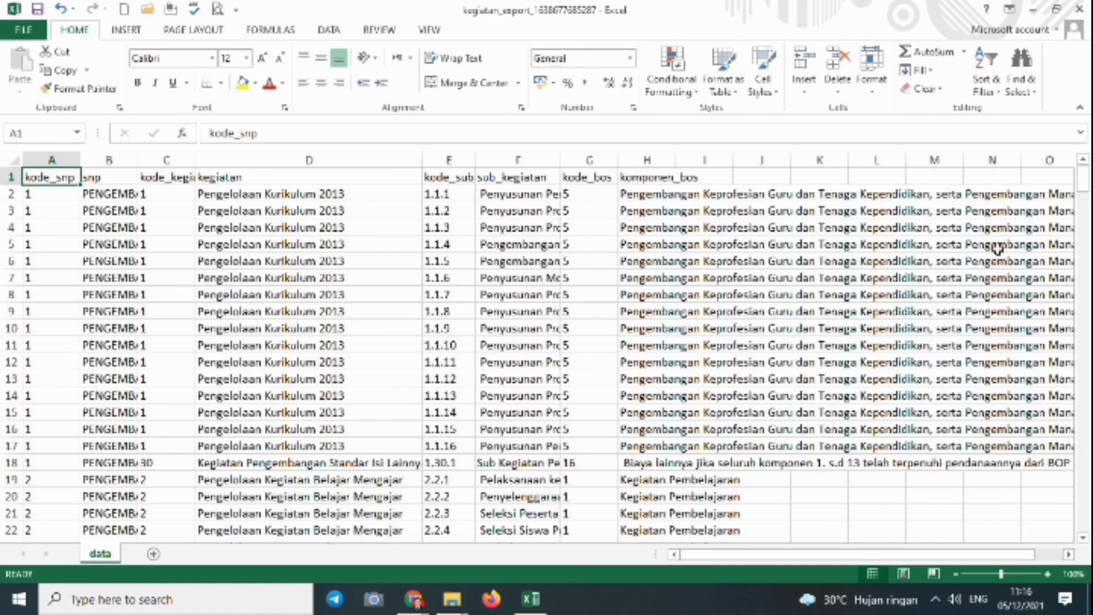
drag(1084, 245, 1085, 244)
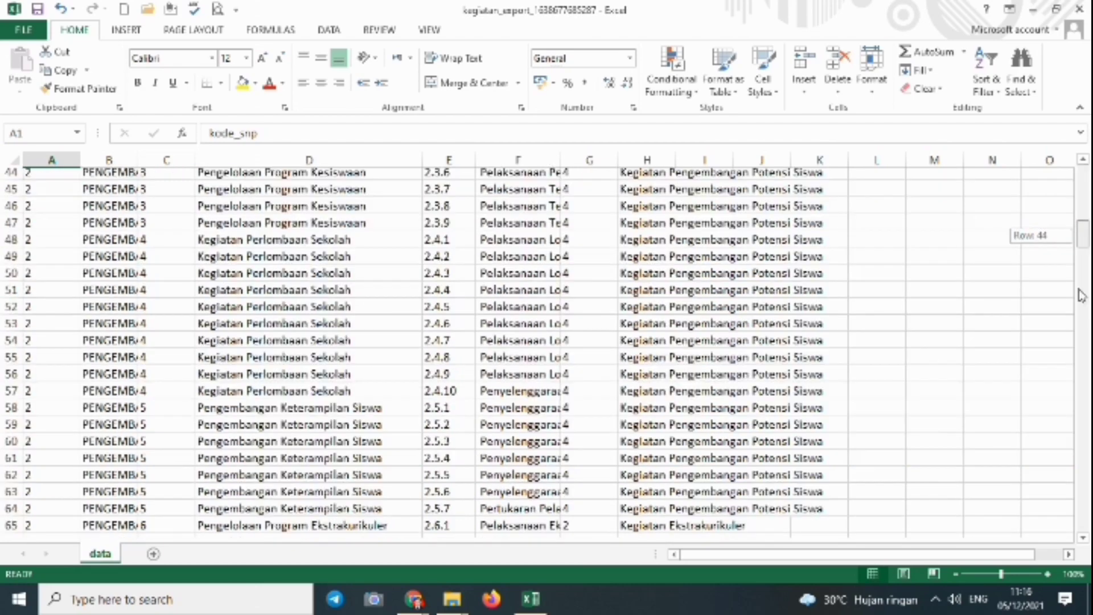
drag(1082, 296, 1020, 131)
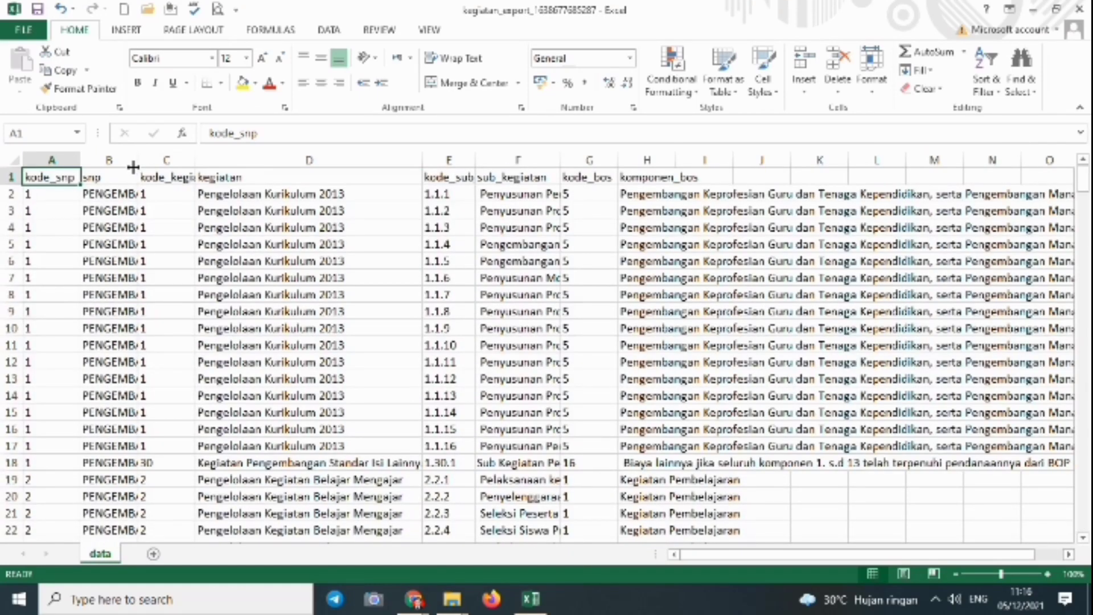
Widen the snp column to read the full standard names, and close the workbook without saving
drag(139, 162, 346, 177)
click(266, 211)
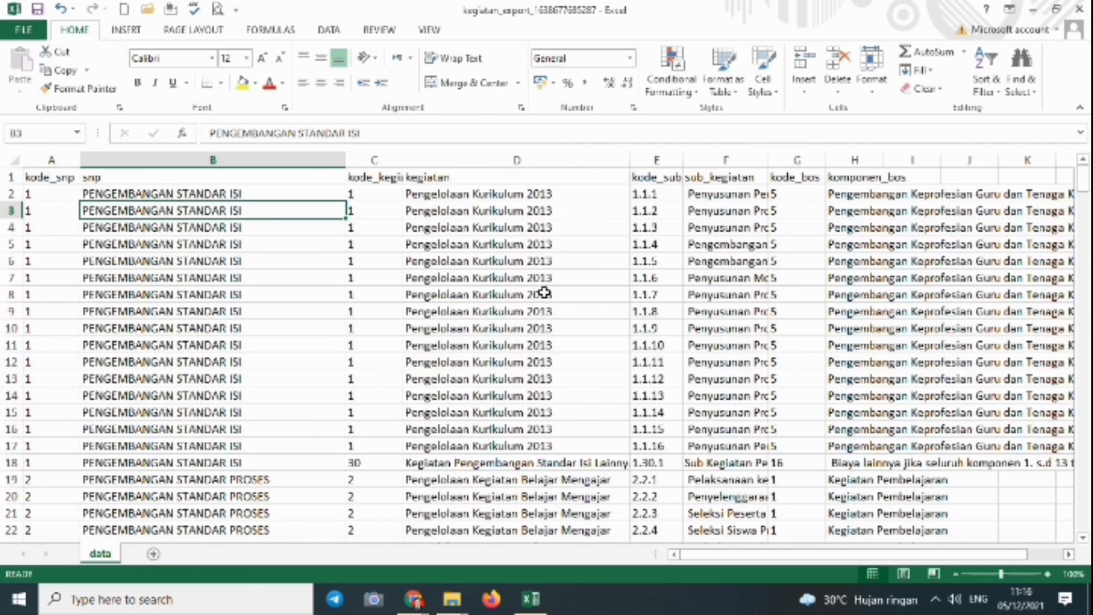
click(511, 308)
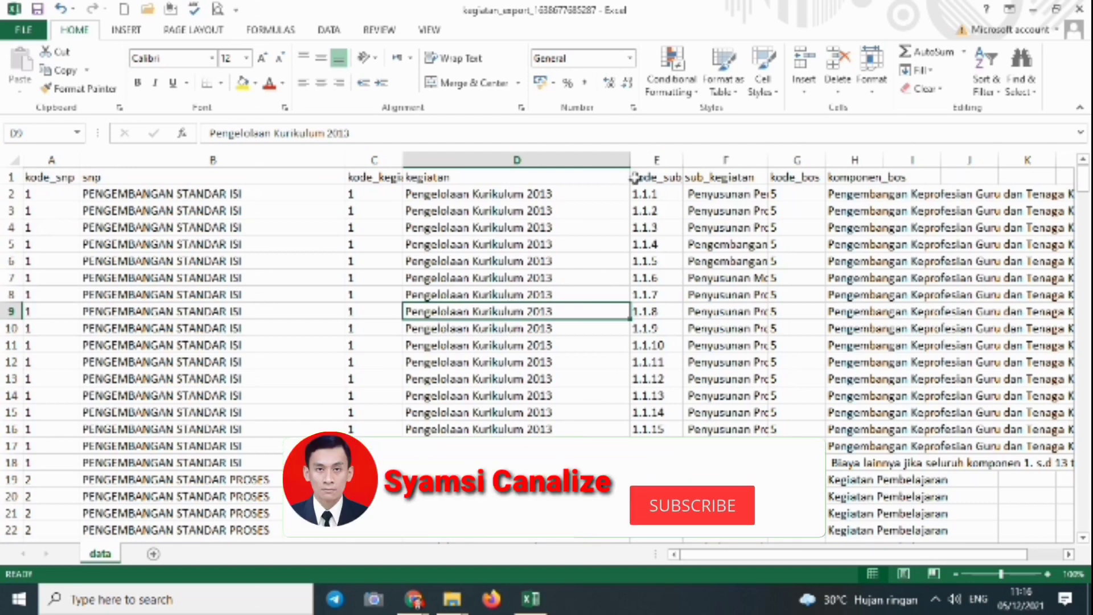
click(1082, 8)
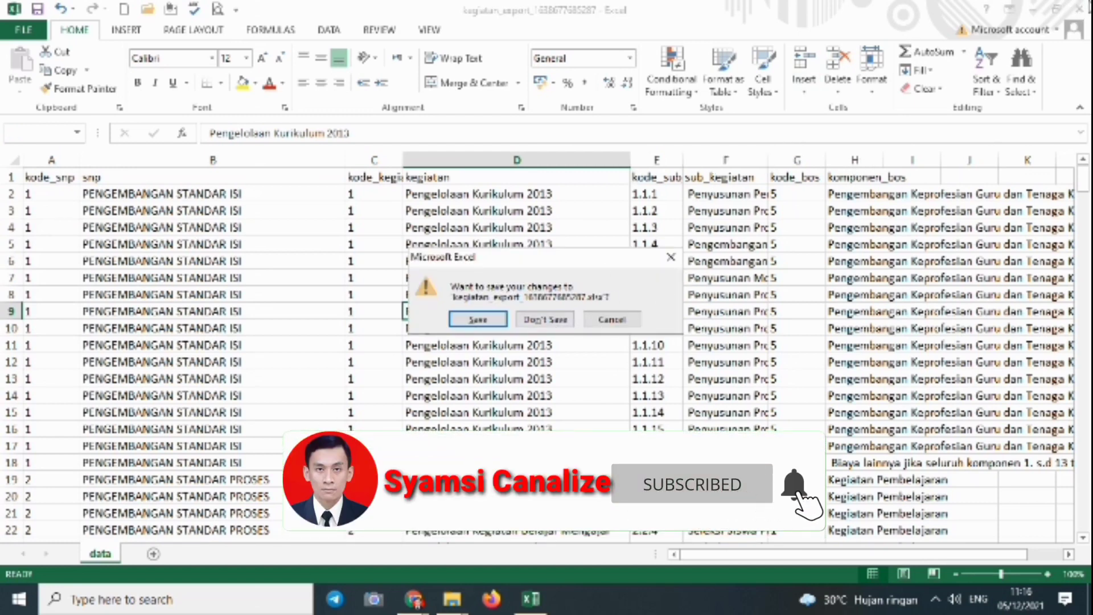
click(545, 320)
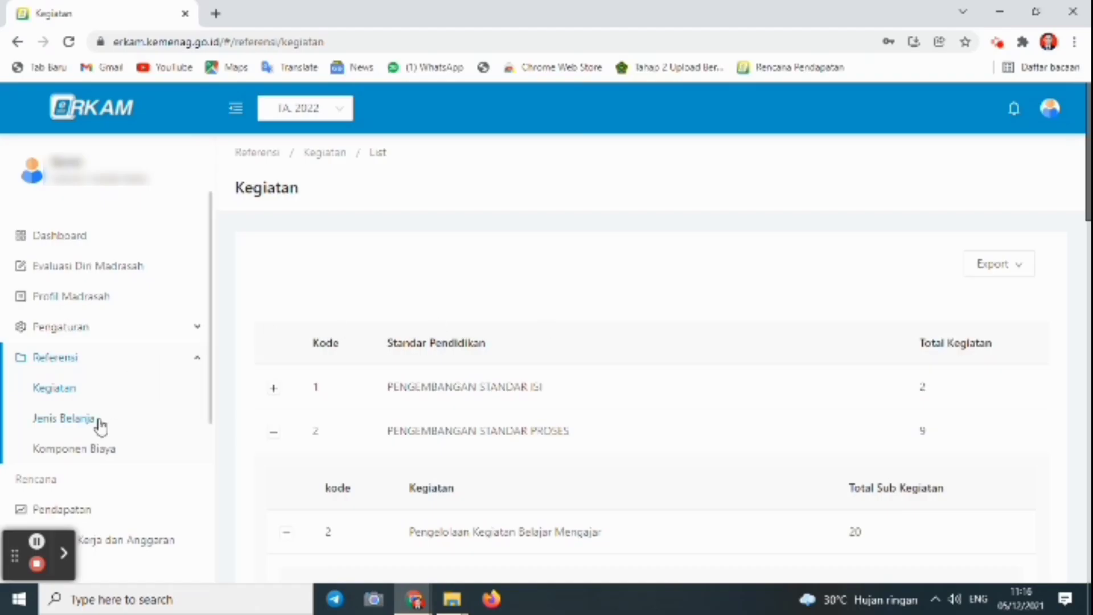
Open the Jenis Belanja reference list and view the expense types under 521 Belanja Barang and 522 Belanja Jasa
click(99, 422)
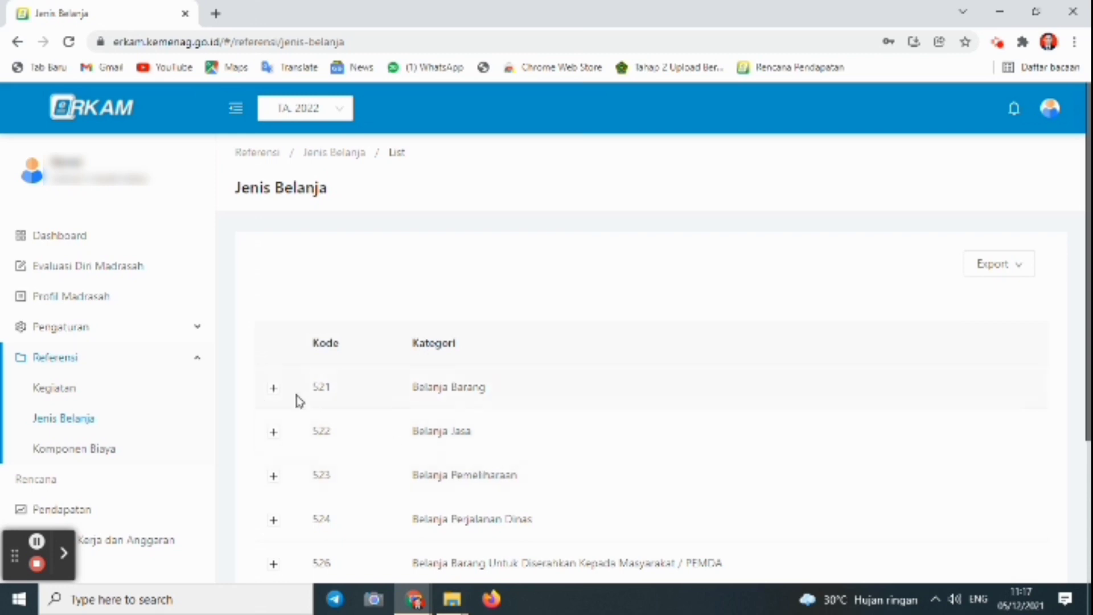
click(274, 388)
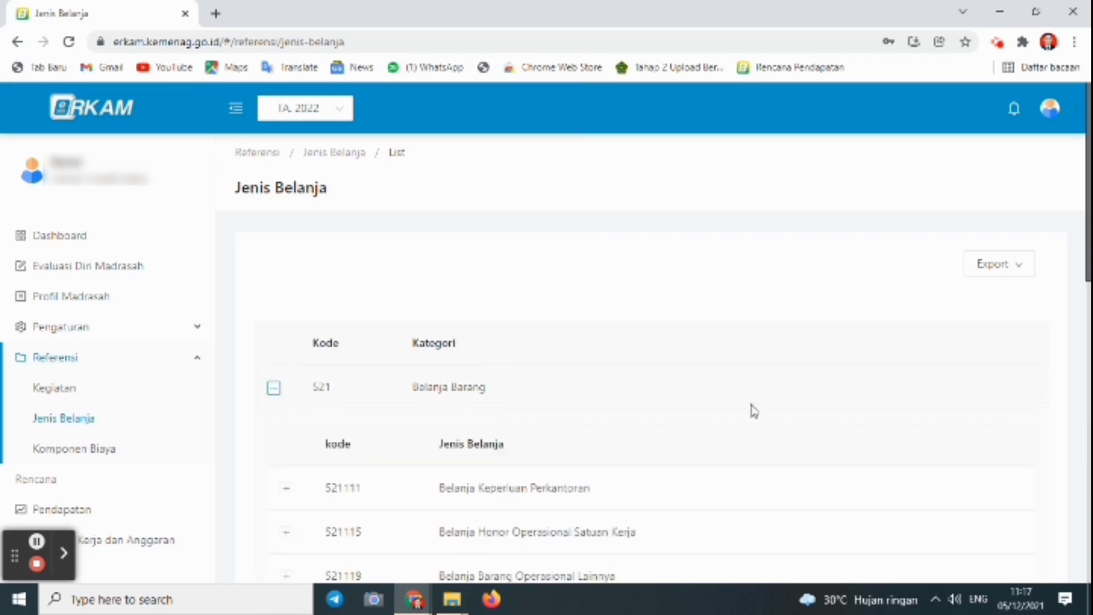
drag(1088, 241, 1065, 516)
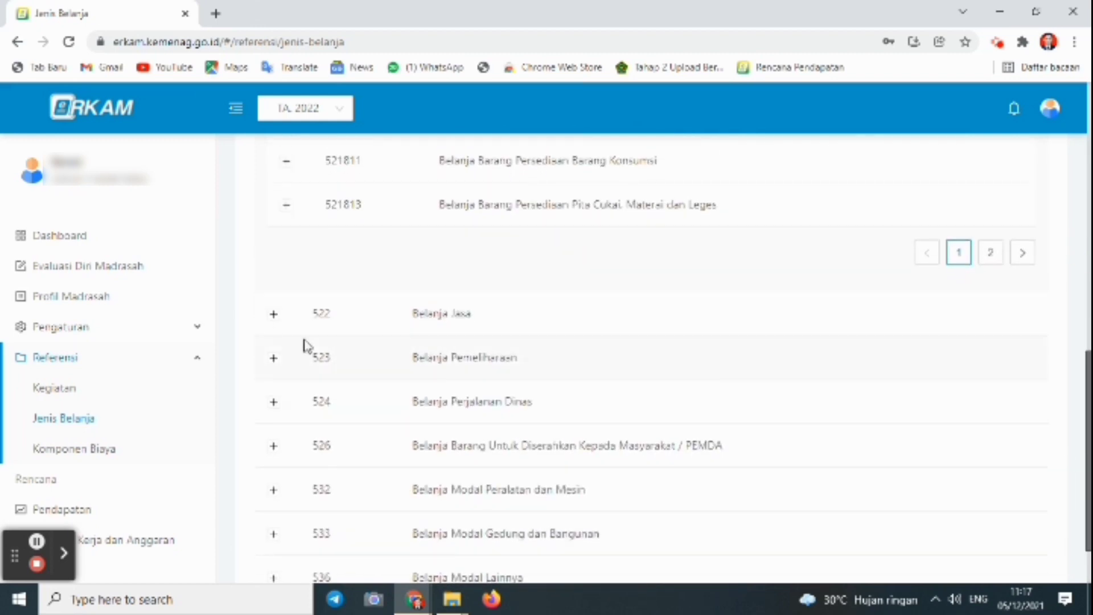
click(273, 315)
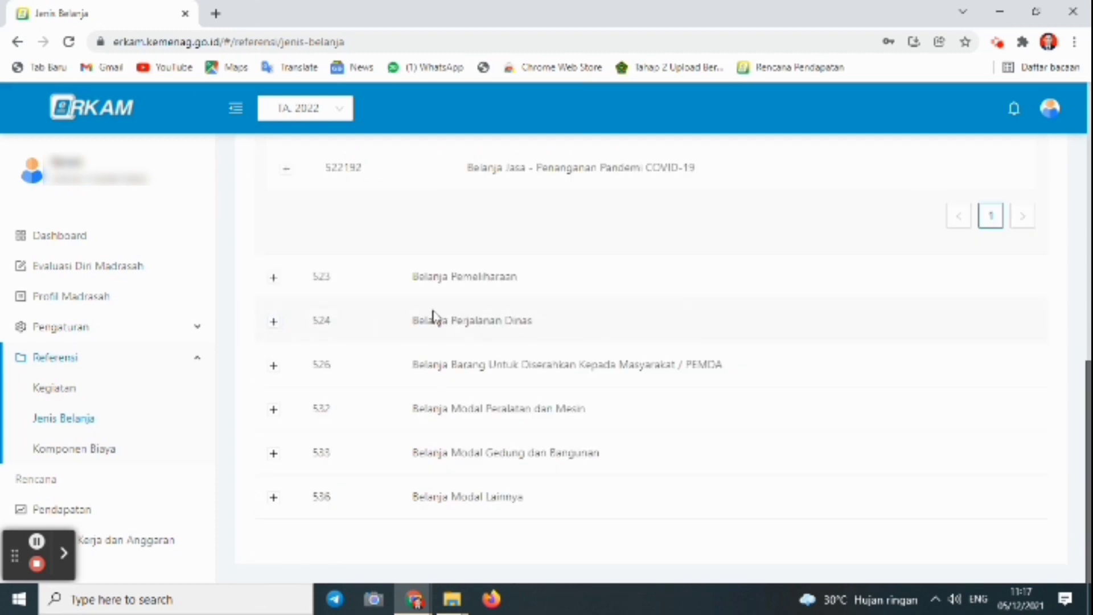
drag(1086, 440, 1085, 153)
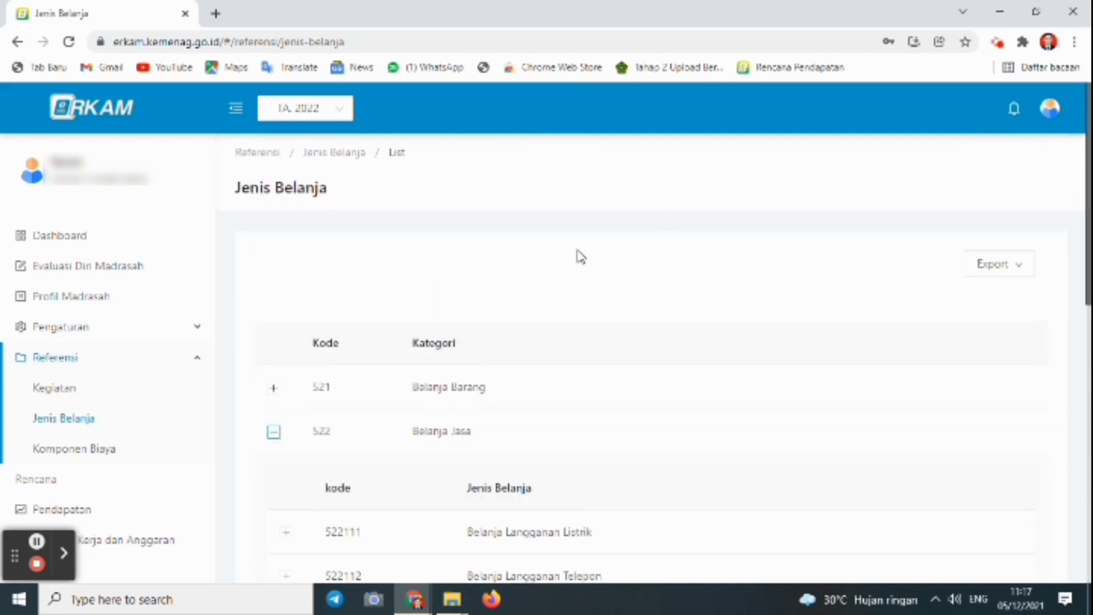
Export the Jenis Belanja list as an Excel file and open the downloaded workbook
click(991, 271)
click(987, 298)
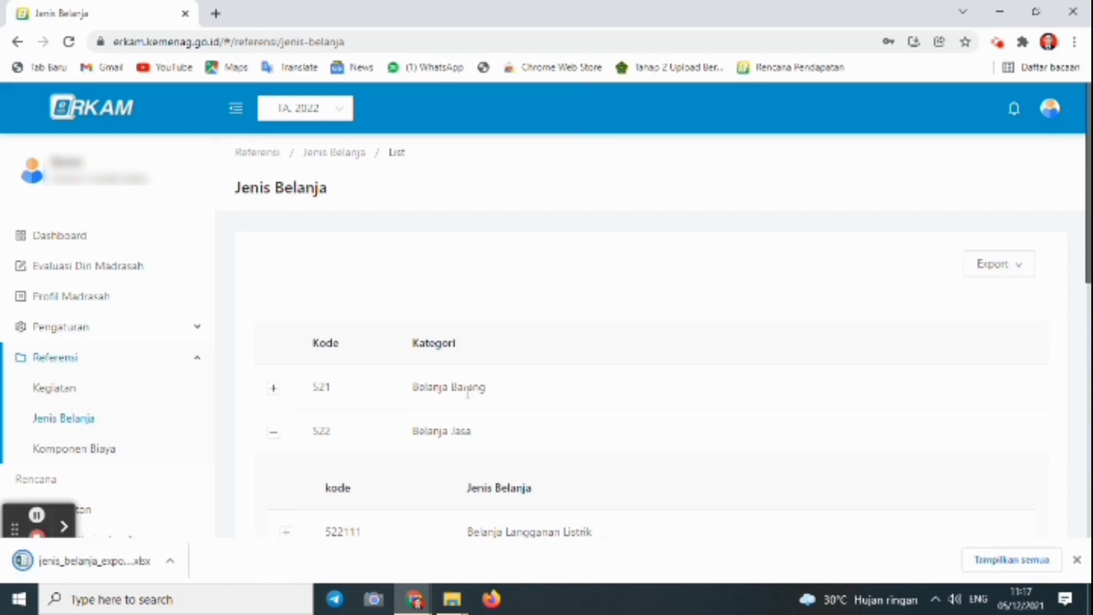
click(169, 567)
click(202, 466)
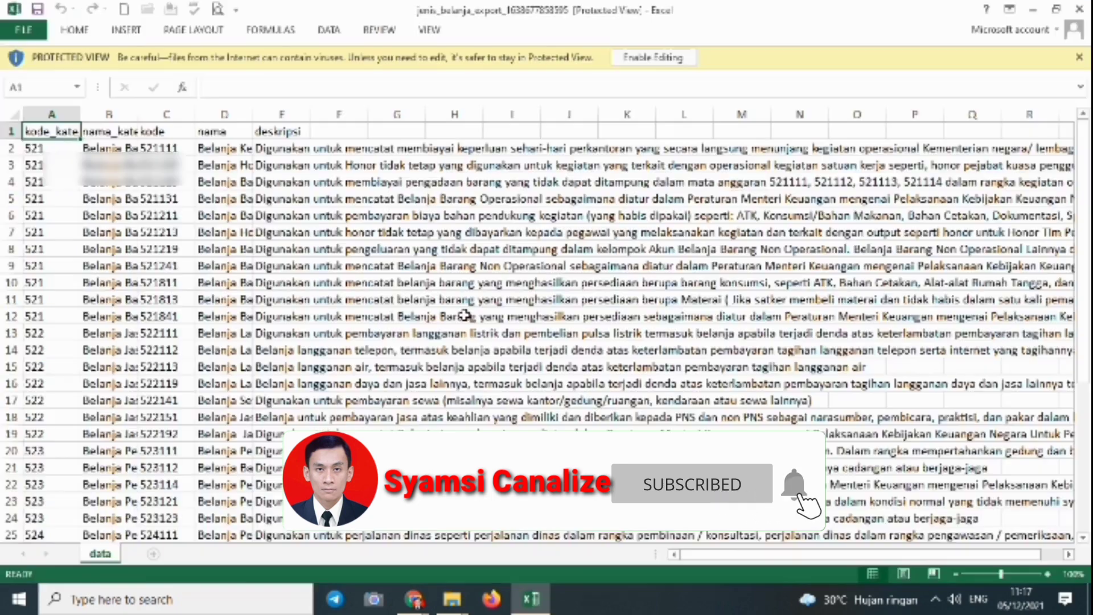
Enable editing in the exported Jenis Belanja workbook and widen the nama_kategori and nama columns to read the expense names
click(654, 62)
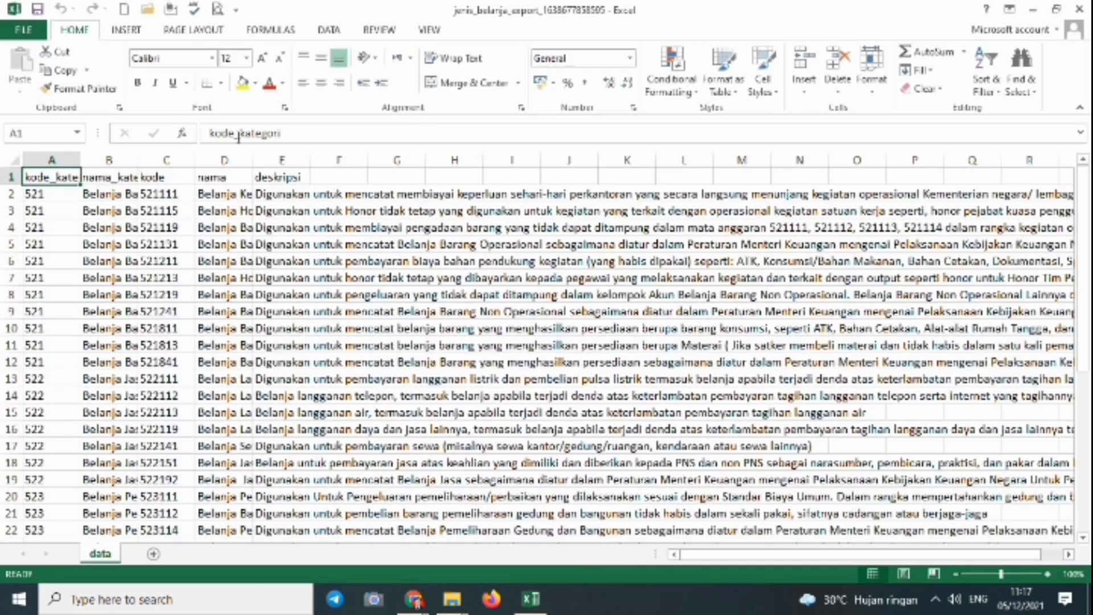
drag(137, 157, 306, 156)
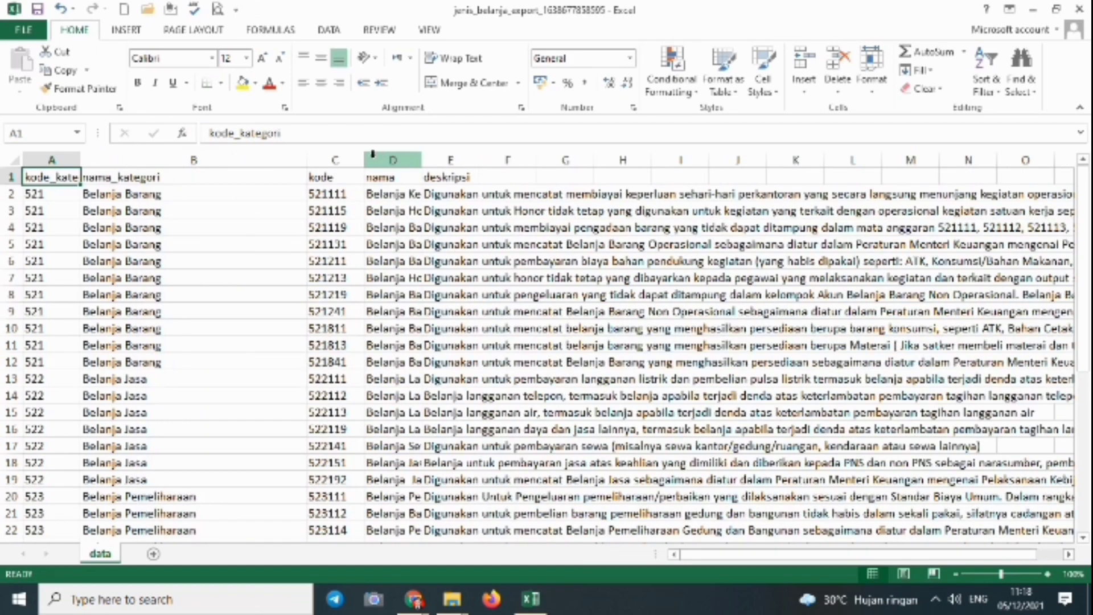
drag(422, 156, 640, 158)
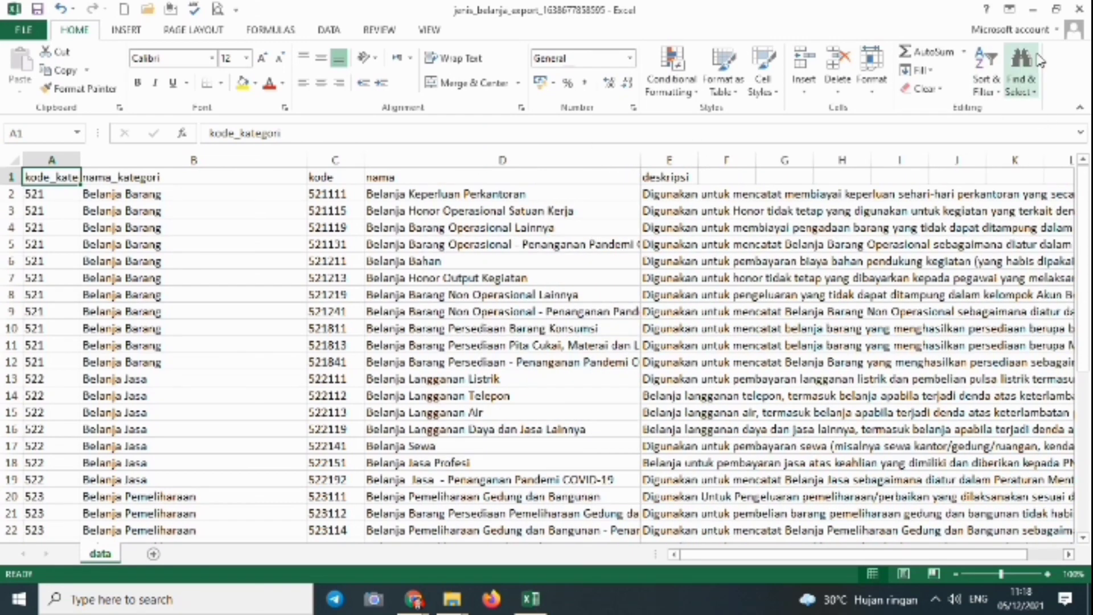
click(1028, 72)
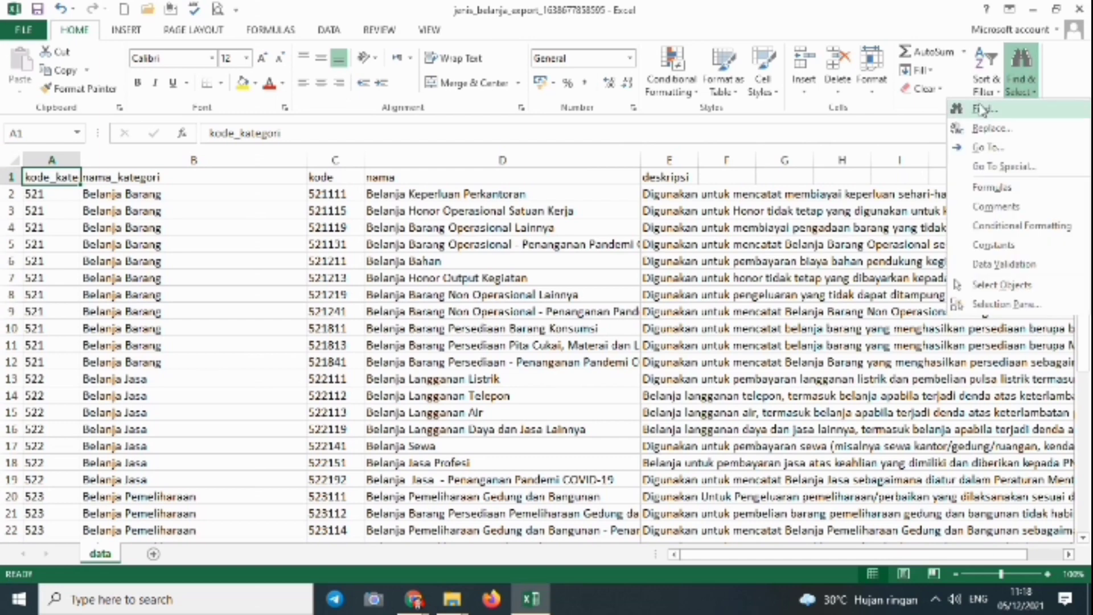
click(979, 105)
click(774, 164)
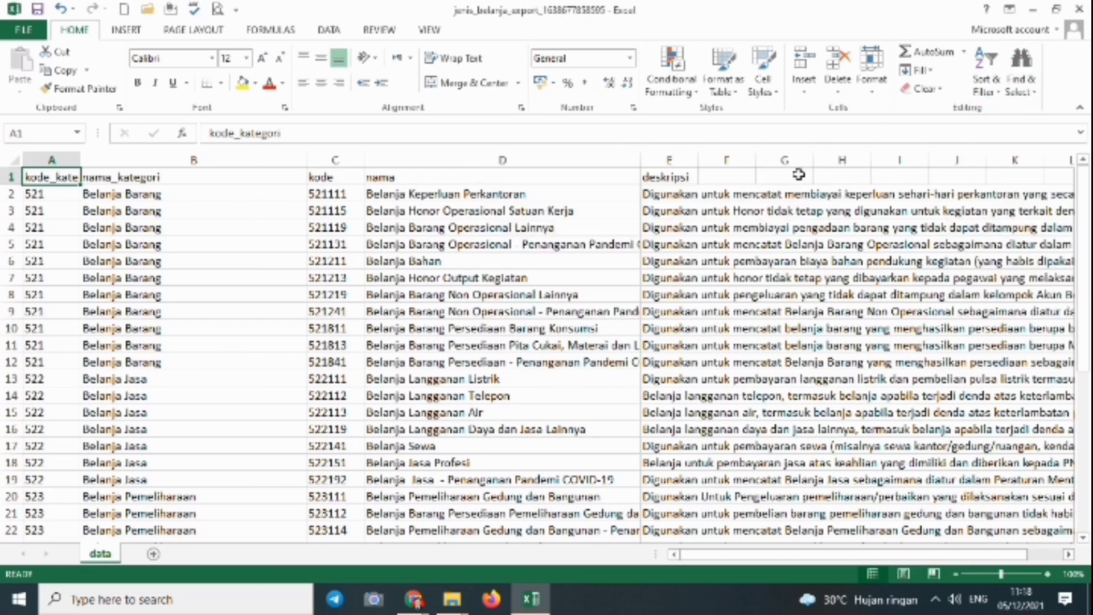
Close the Jenis Belanja workbook without saving and return to the e-RKAM page in the browser
click(1079, 10)
click(564, 320)
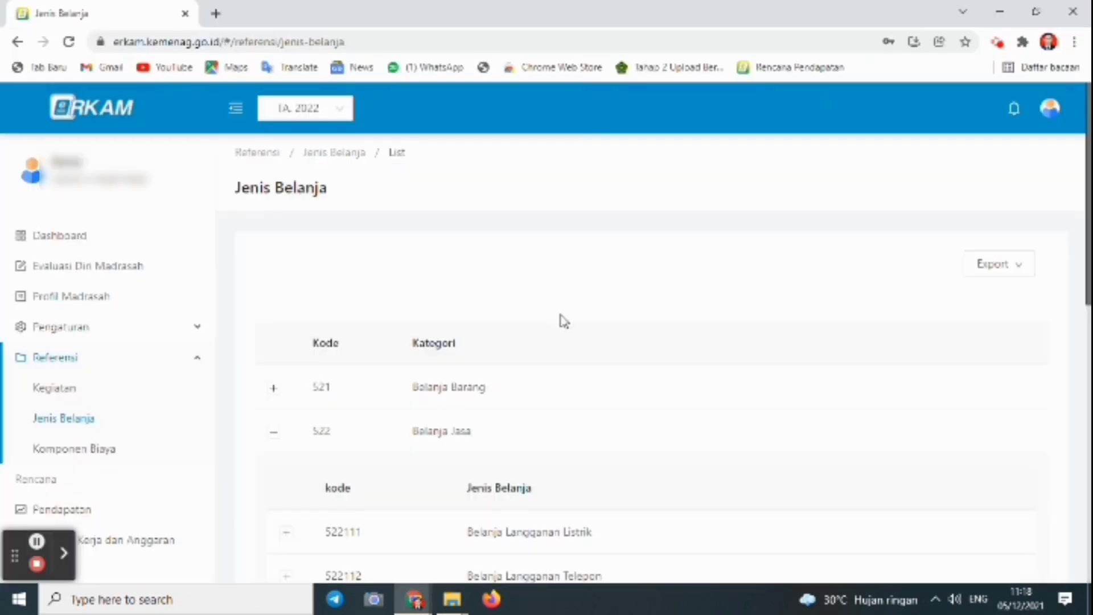
Open the Komponen Biaya reference list and review its cost components from the first row to the page's end
click(88, 451)
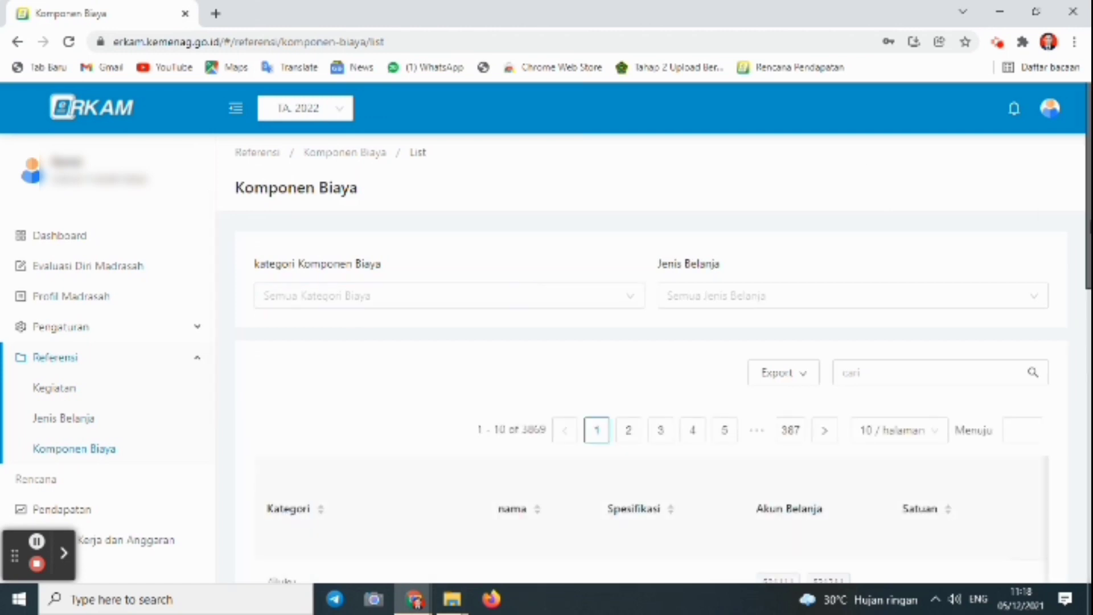
drag(1088, 238, 1078, 548)
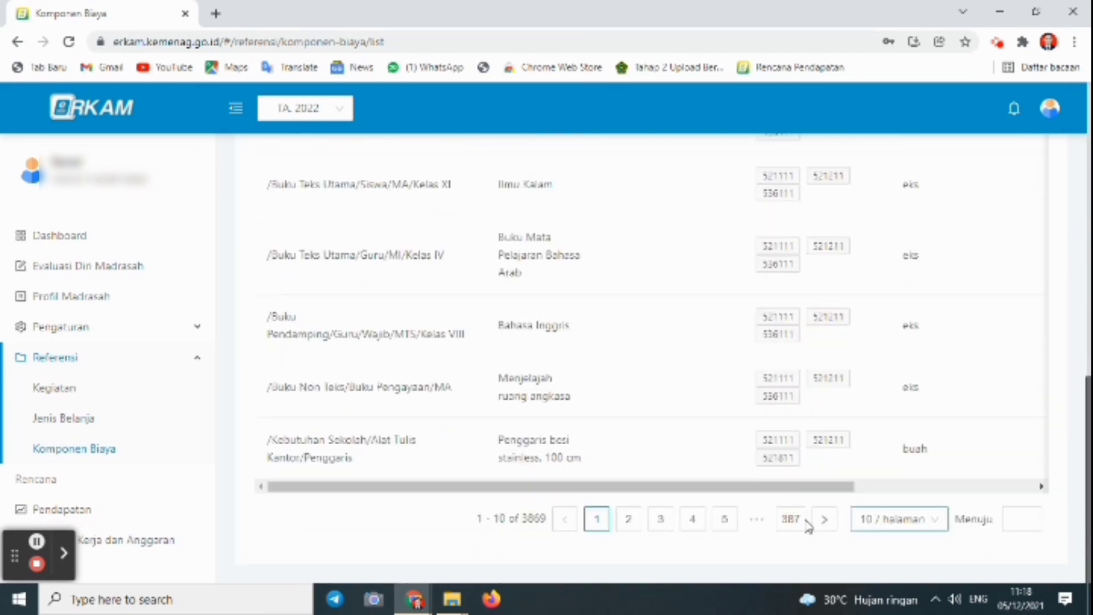
scroll(1082, 458, up, 10)
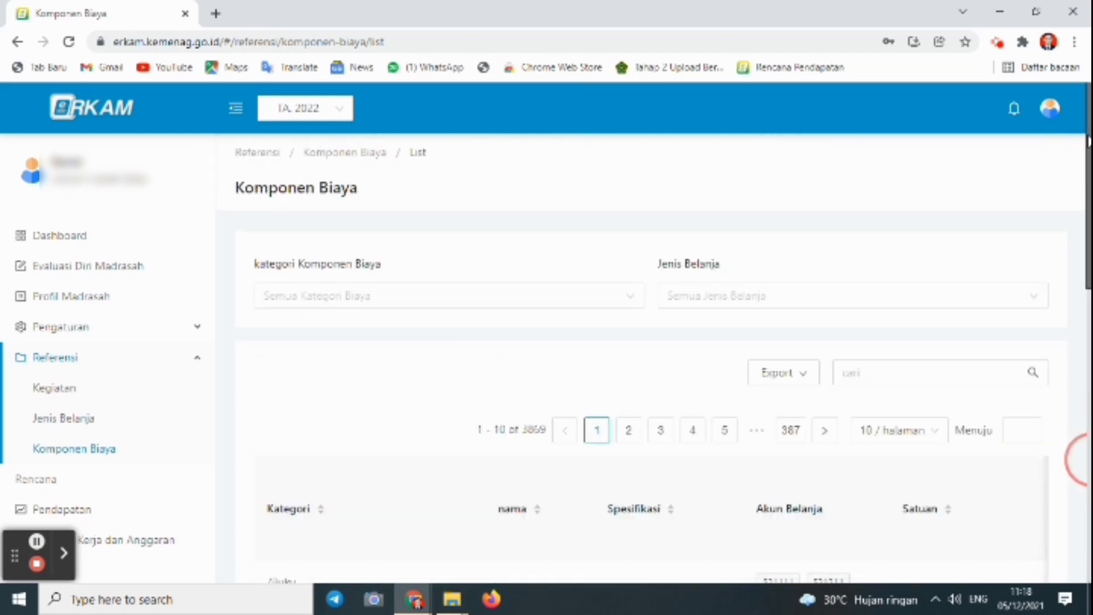
scroll(1078, 458, down, 2)
Check the search field of the Komponen Biaya list, and start exporting the list
click(882, 244)
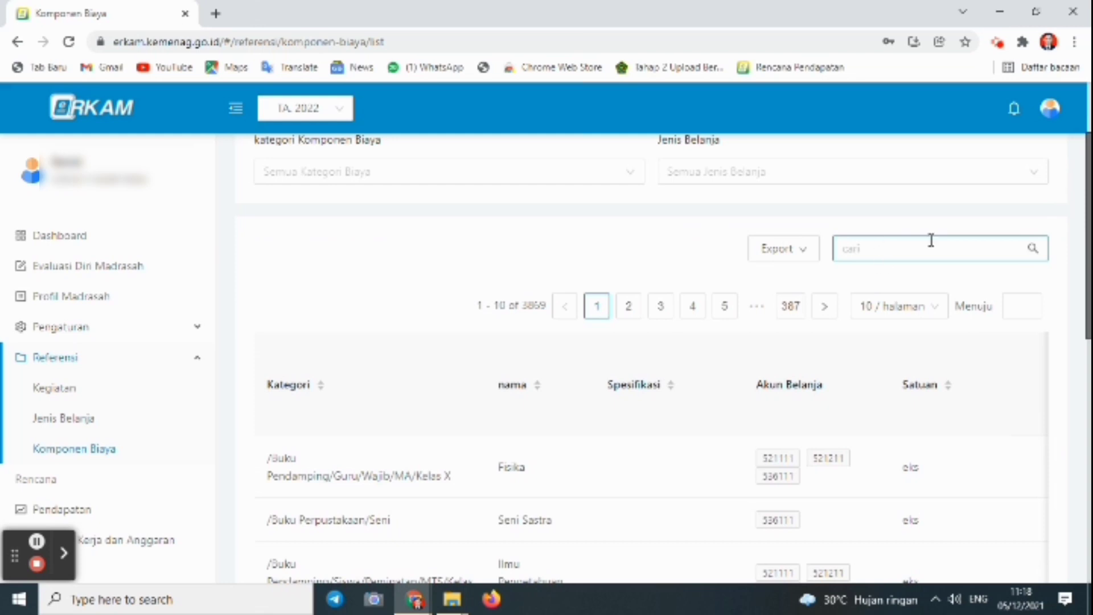
click(881, 256)
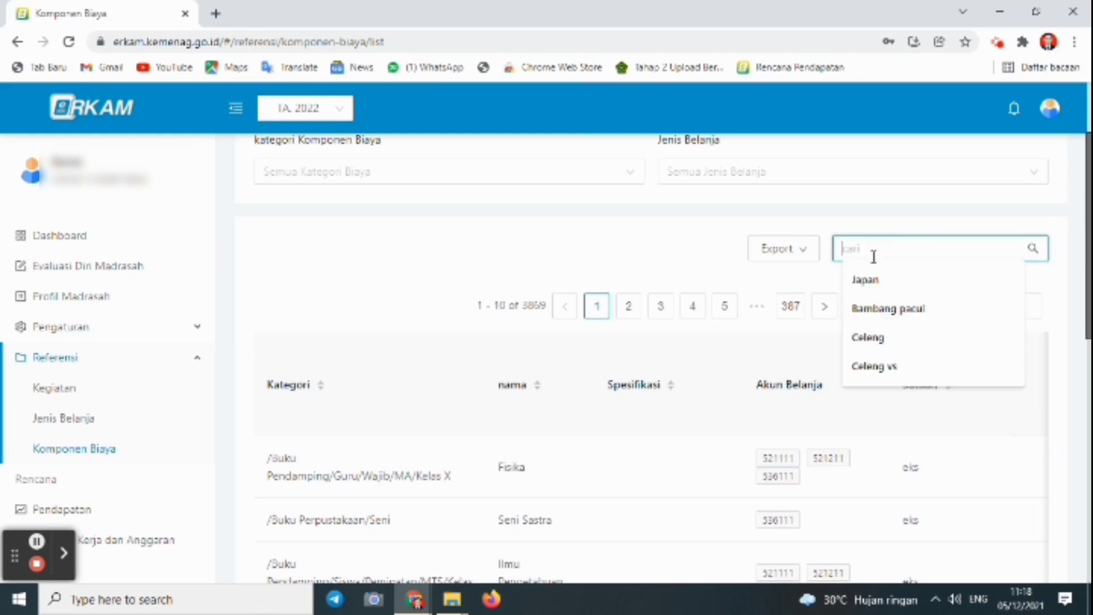
mouse_move(795, 262)
click(777, 284)
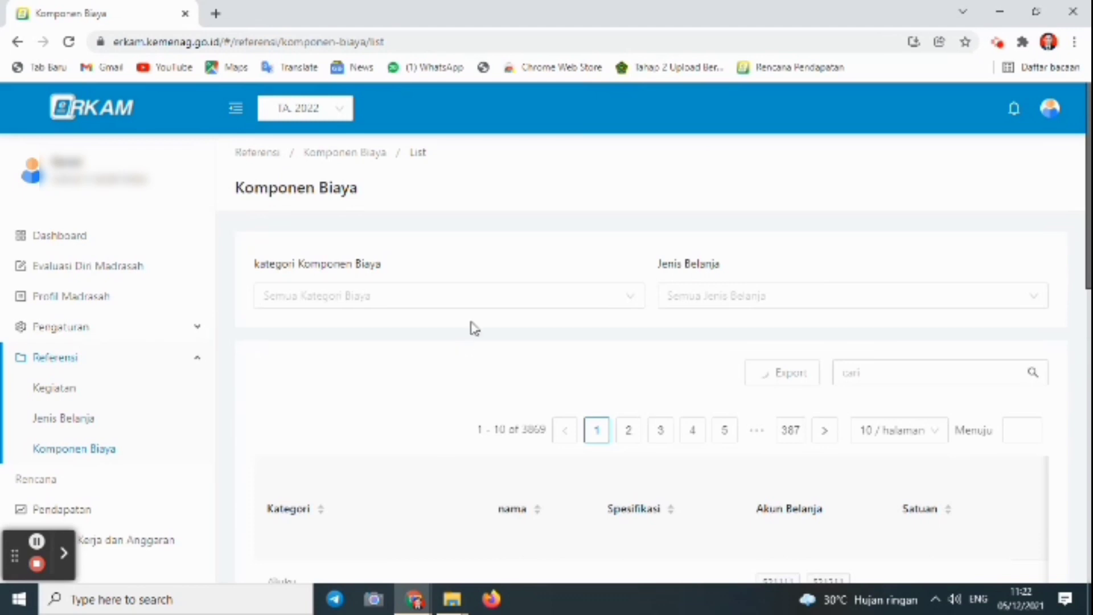
Go back to the Dashboard and expand the Referensi group to show its three reference lists
click(71, 242)
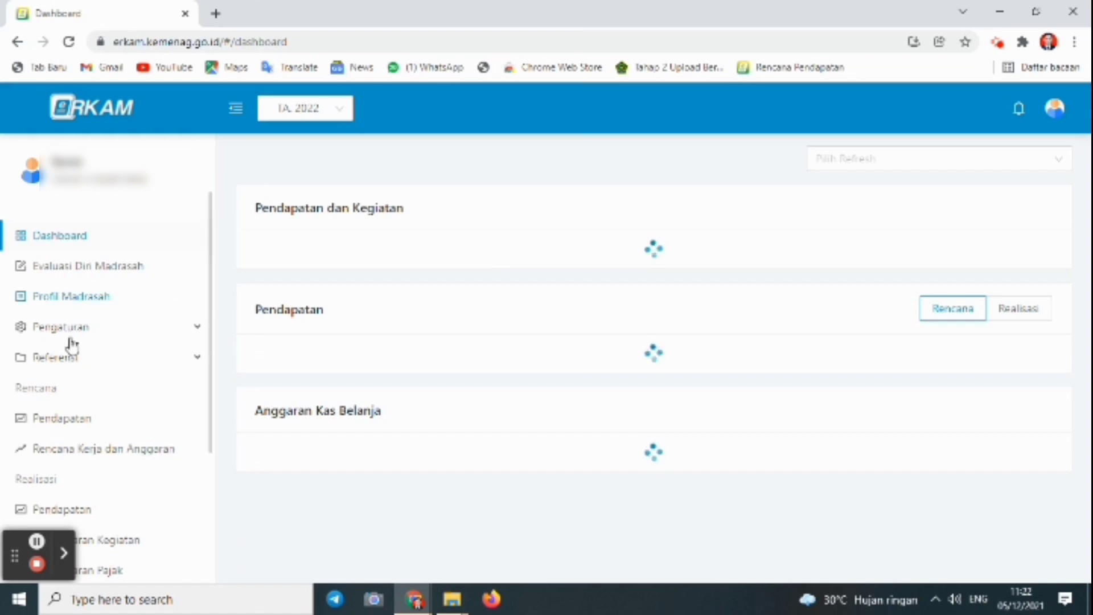
click(60, 365)
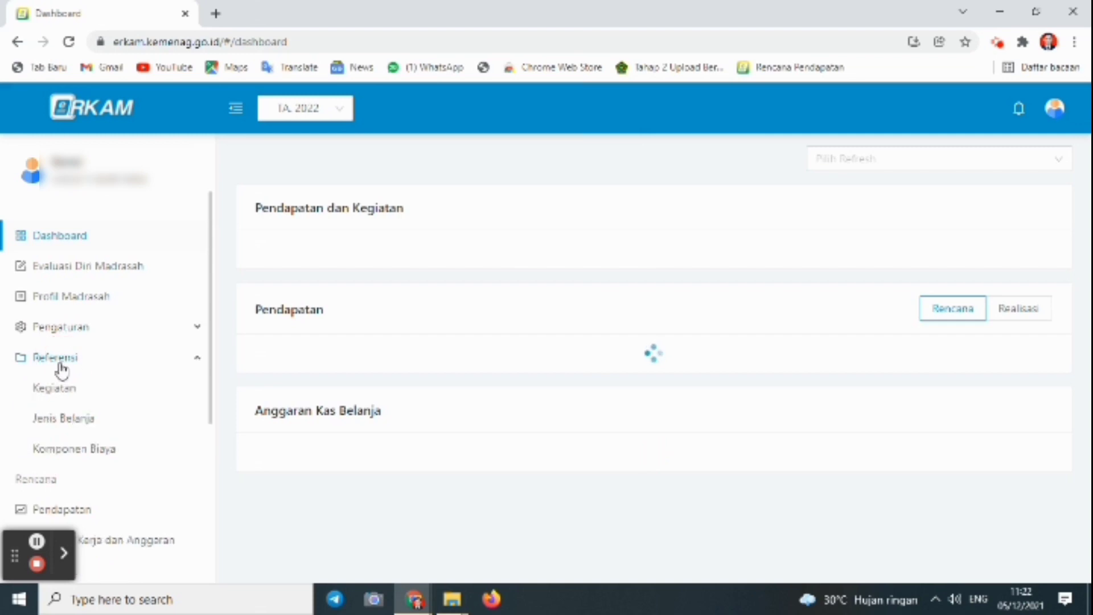